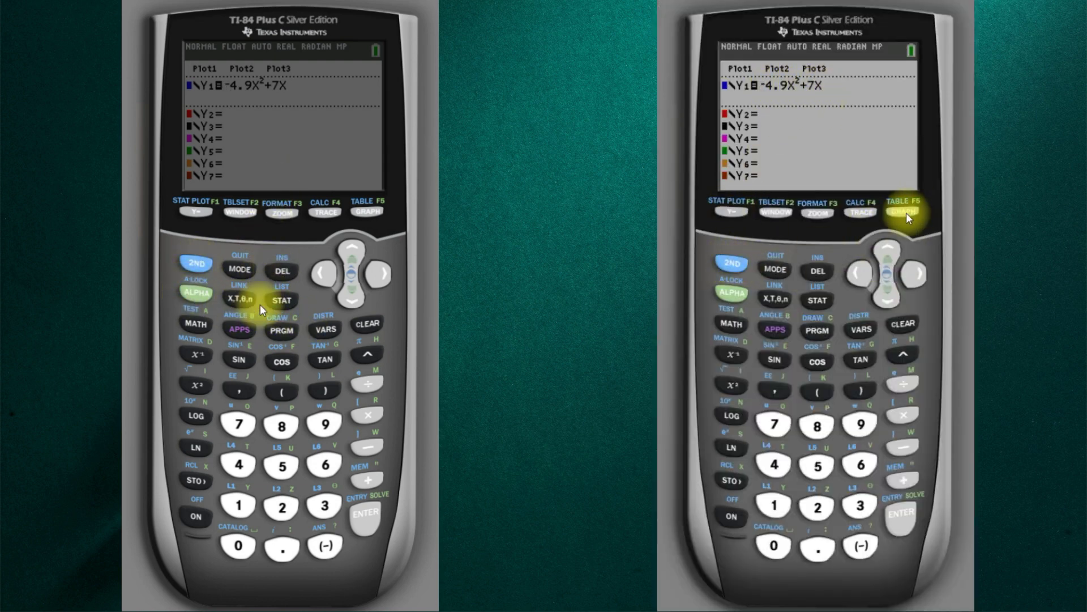
# Open the STAT menu to reach its list-editing options.
pyautogui.click(282, 299)
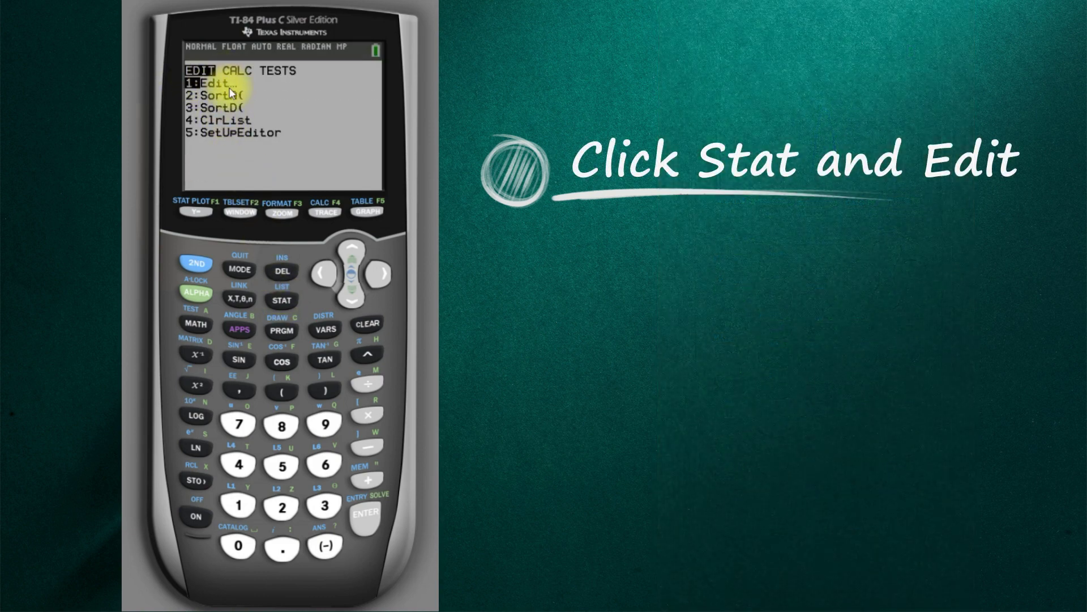
# Open the STAT list editor and store -1 in L1(1).
pyautogui.click(370, 517)
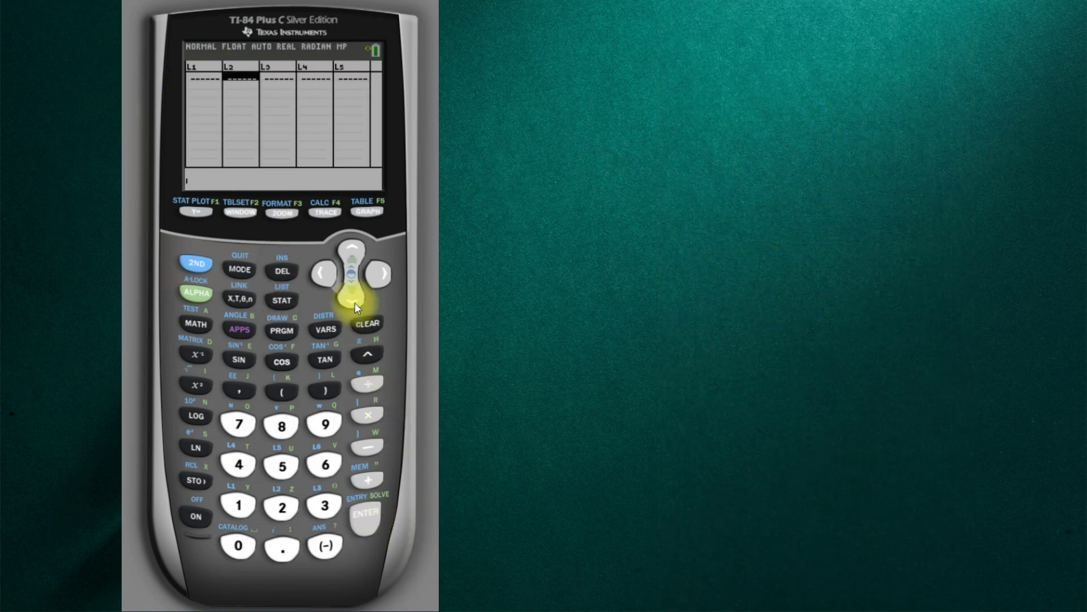
pyautogui.click(322, 273)
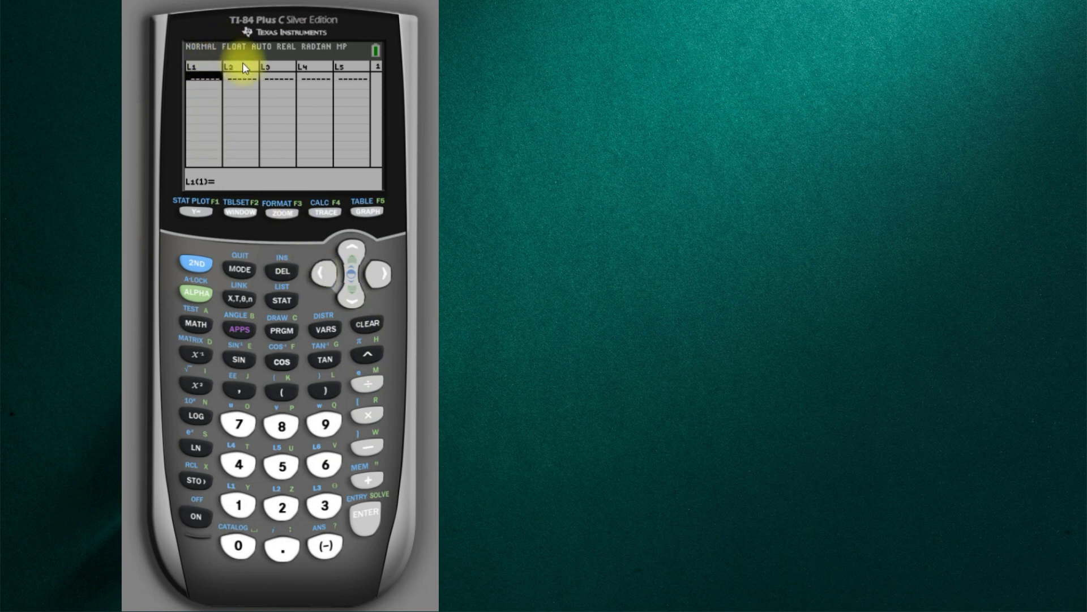
pyautogui.click(383, 261)
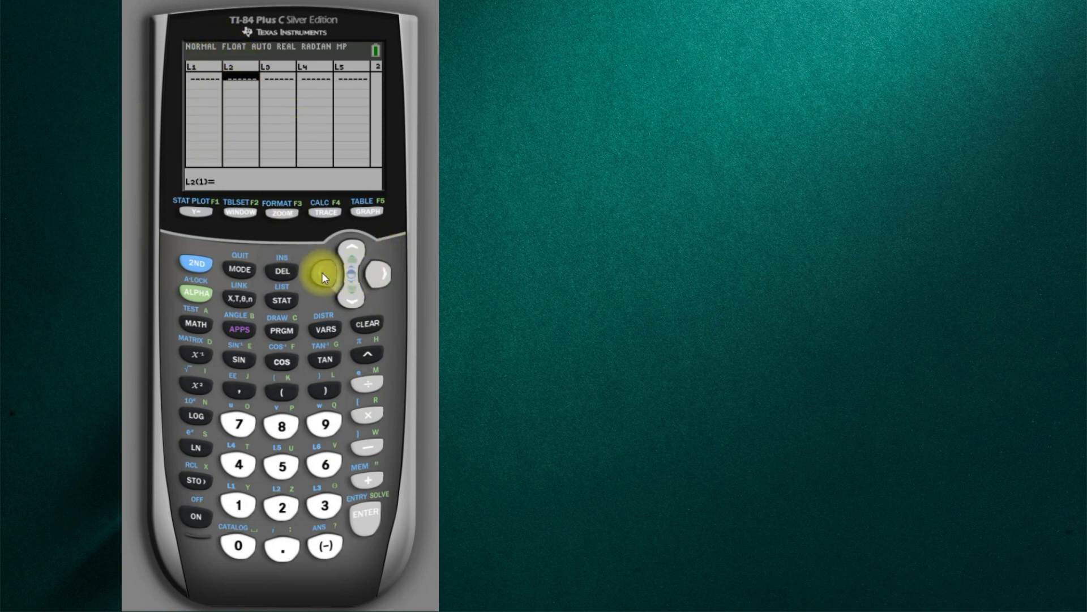
pyautogui.click(321, 272)
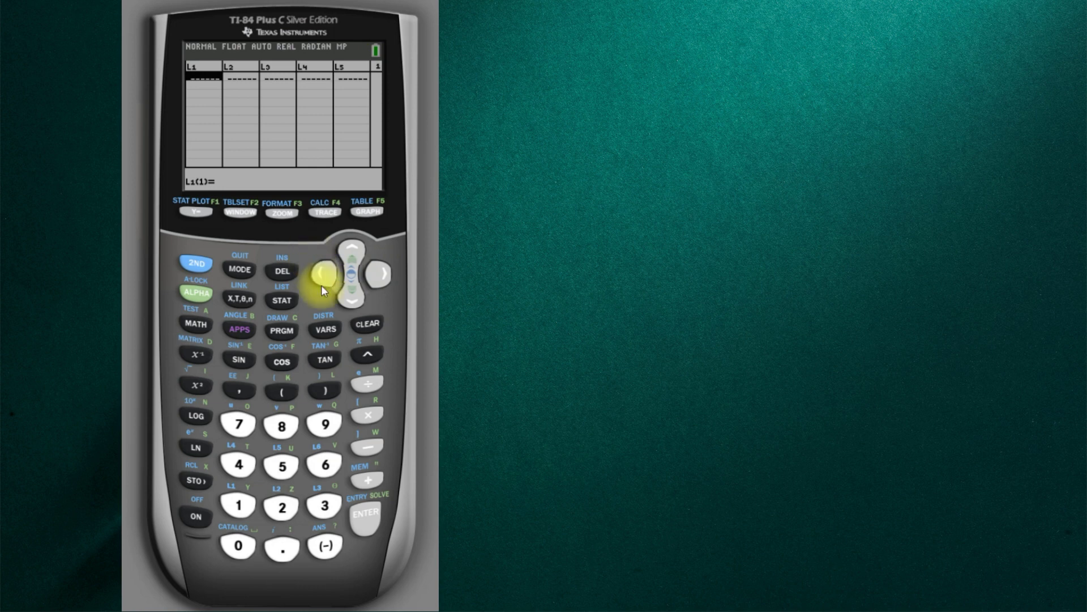
pyautogui.click(324, 543)
pyautogui.click(237, 508)
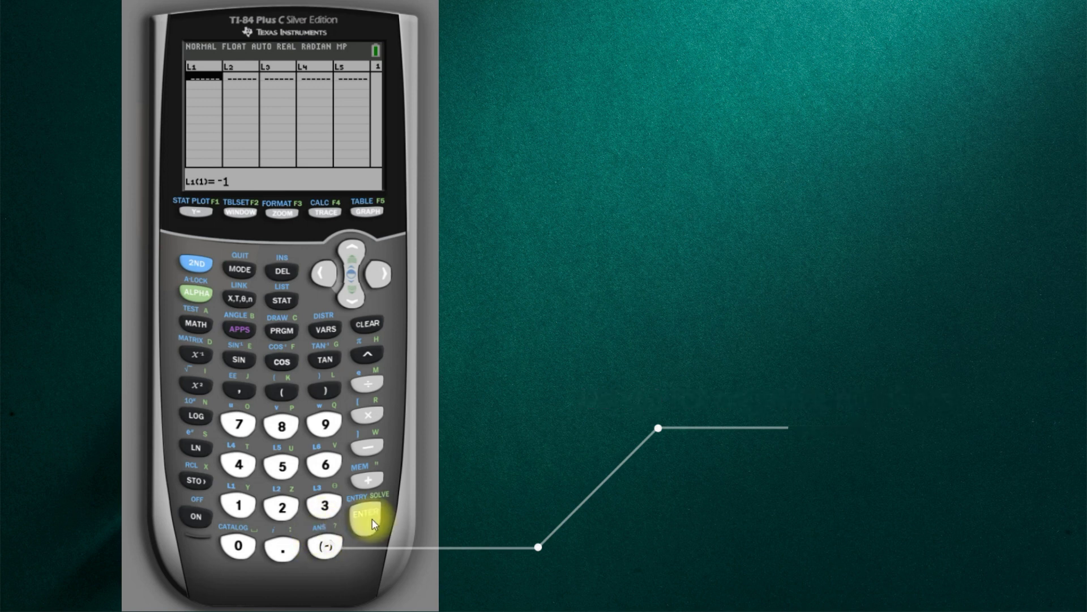
pyautogui.click(365, 513)
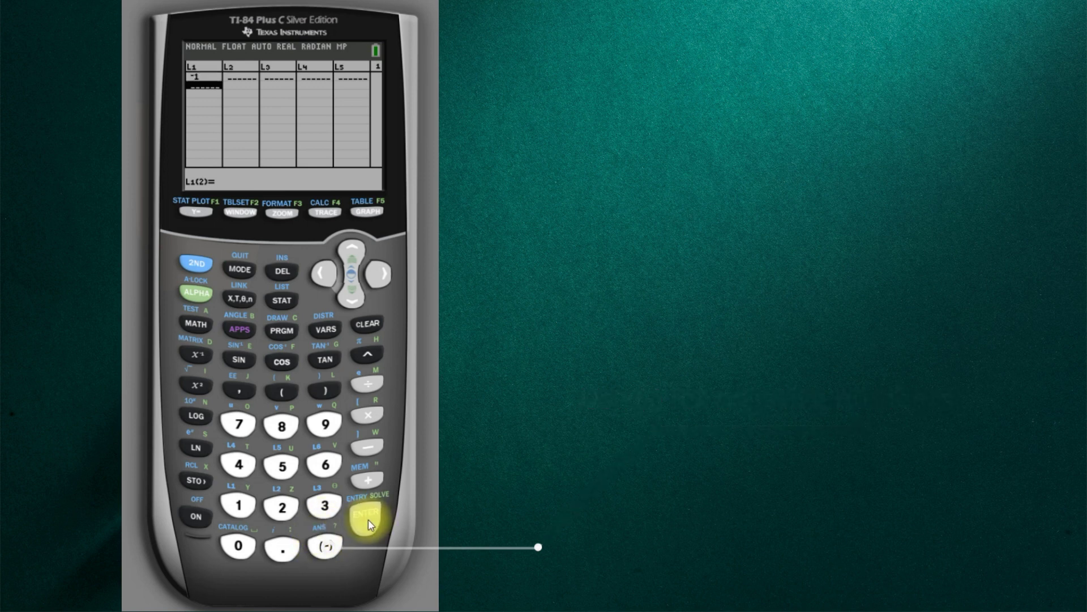
# Enter -11.9 as the first L2 value.
pyautogui.click(377, 272)
pyautogui.click(324, 547)
pyautogui.click(238, 506)
pyautogui.click(282, 548)
pyautogui.click(323, 425)
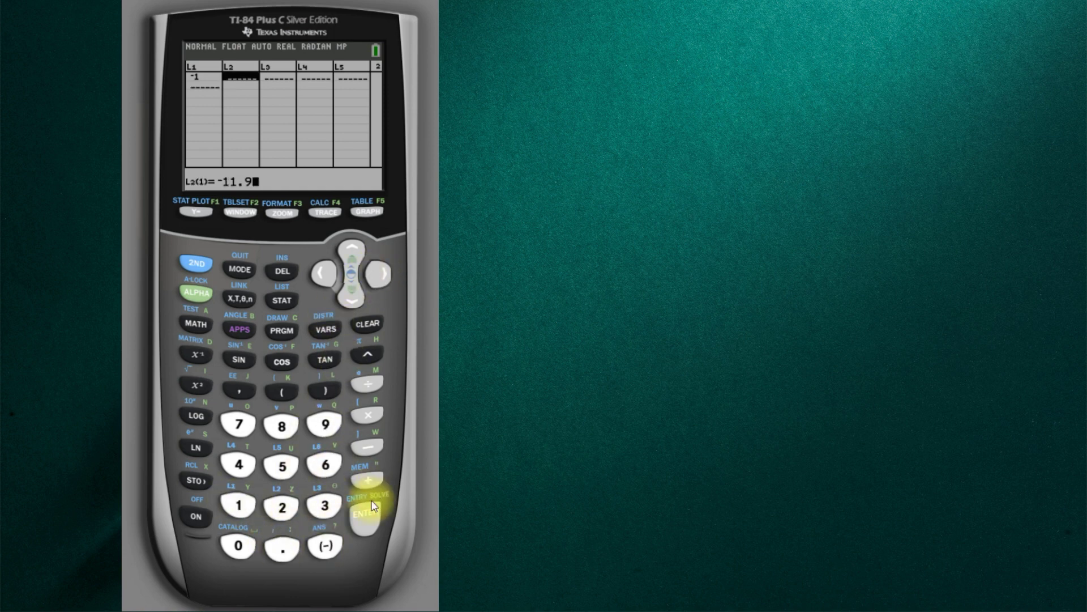
pyautogui.click(365, 514)
# Enter the second data point: 0 in L1 and 0 in L2.
pyautogui.click(320, 270)
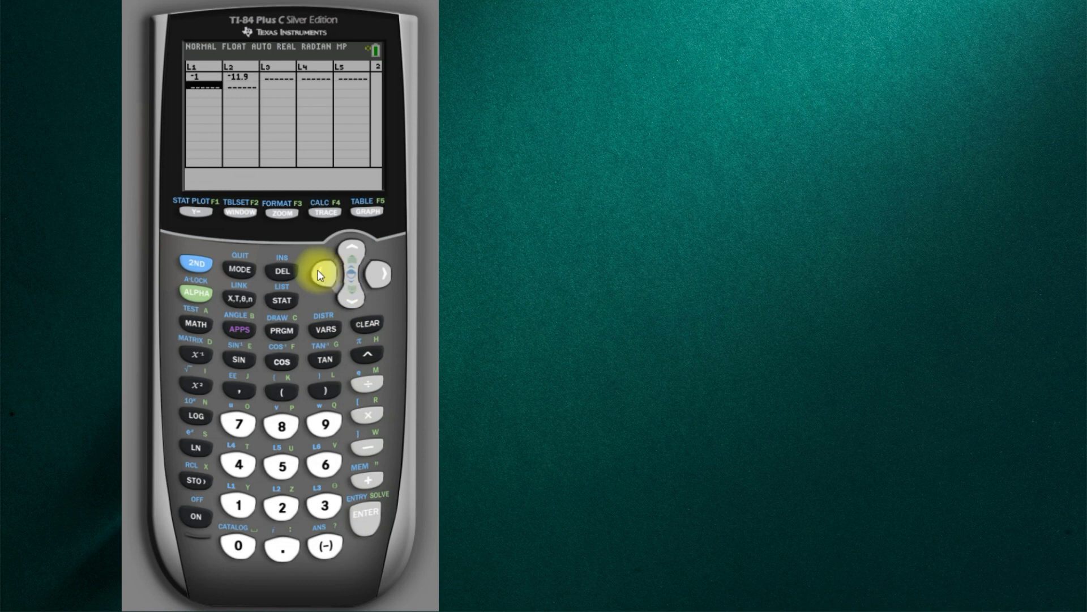
pyautogui.click(242, 545)
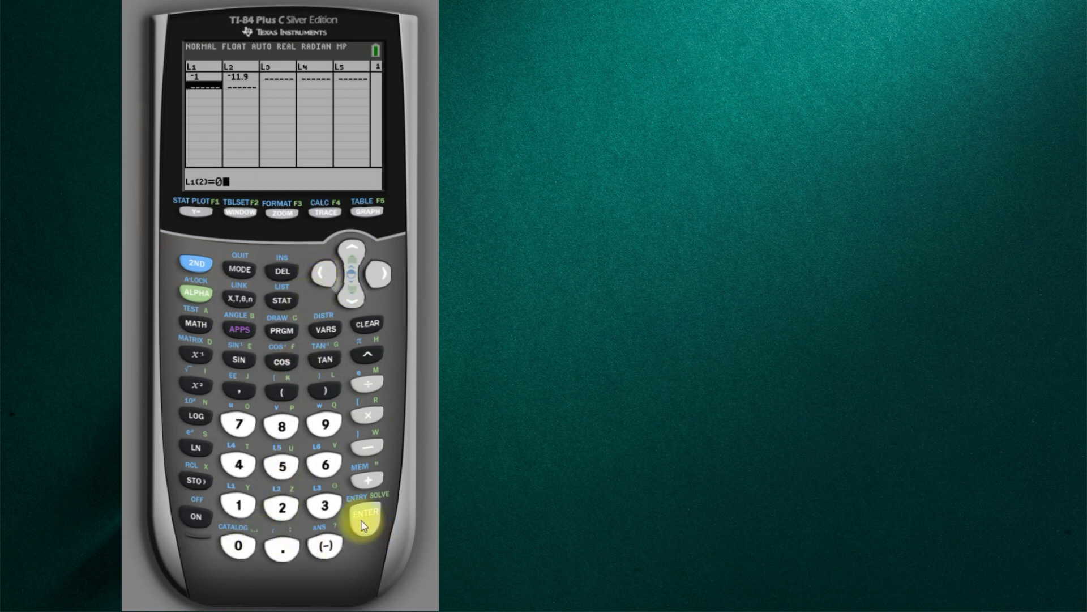
pyautogui.click(365, 514)
pyautogui.click(376, 273)
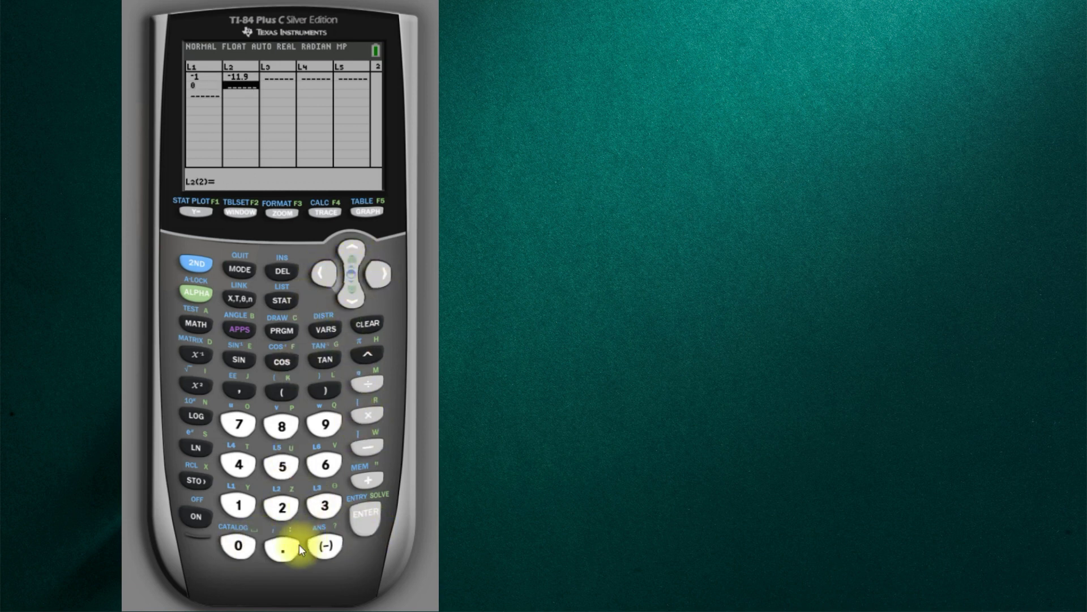
pyautogui.click(238, 546)
pyautogui.click(366, 513)
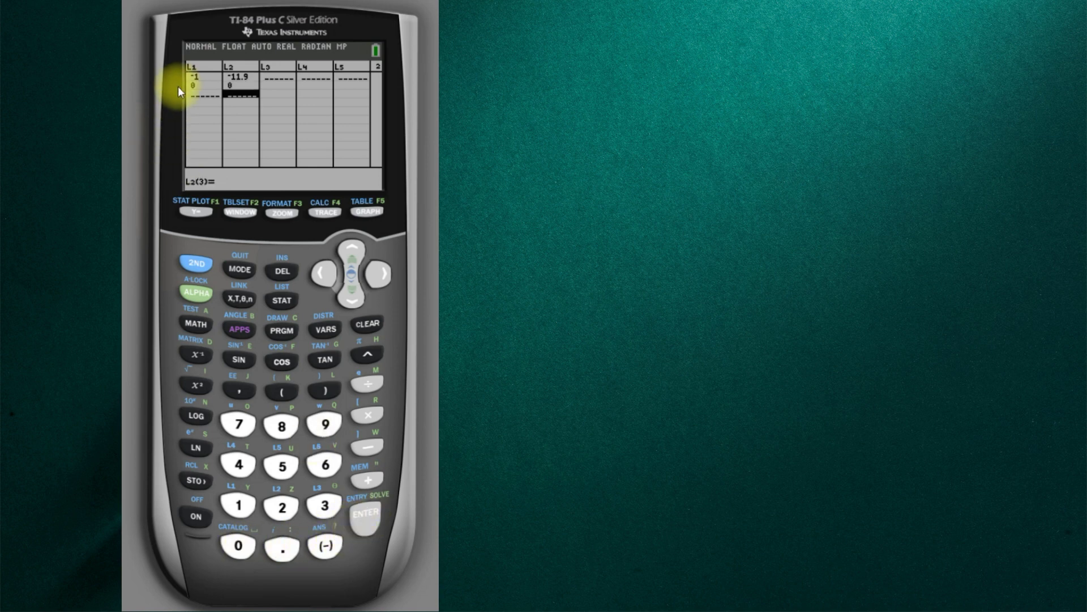
# Enter the third data point: 1 in L1 and 2.1 in L2.
pyautogui.click(319, 274)
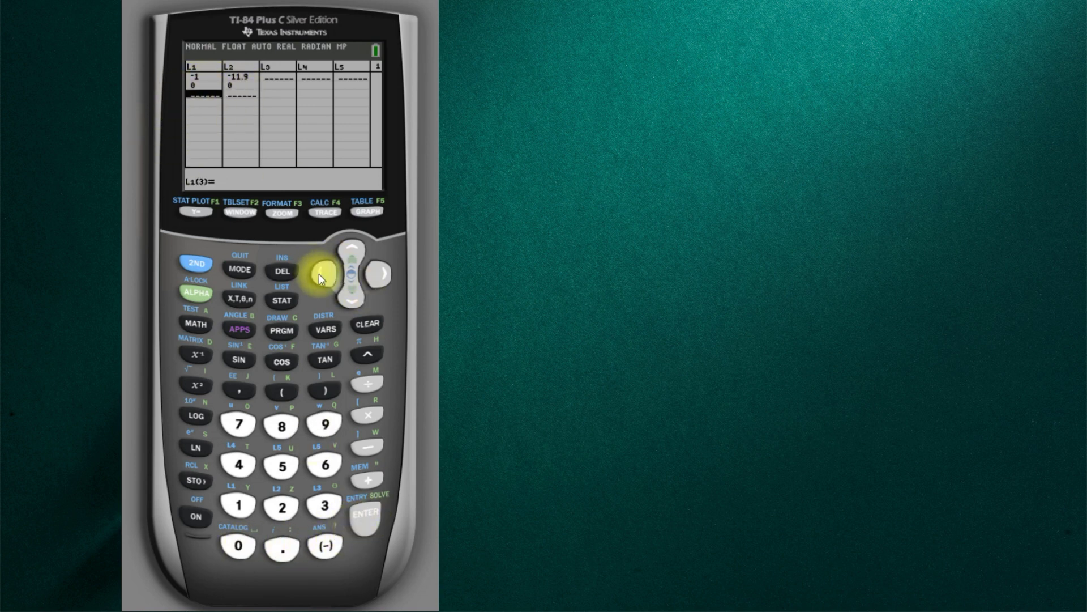
pyautogui.click(241, 508)
pyautogui.click(361, 525)
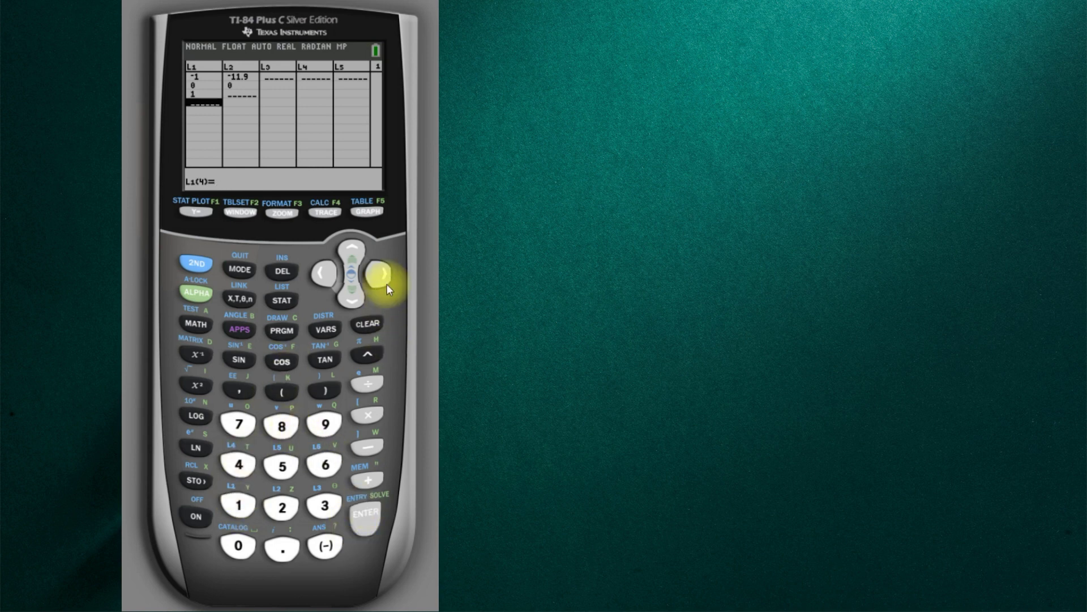
pyautogui.click(380, 274)
pyautogui.click(286, 503)
pyautogui.click(282, 548)
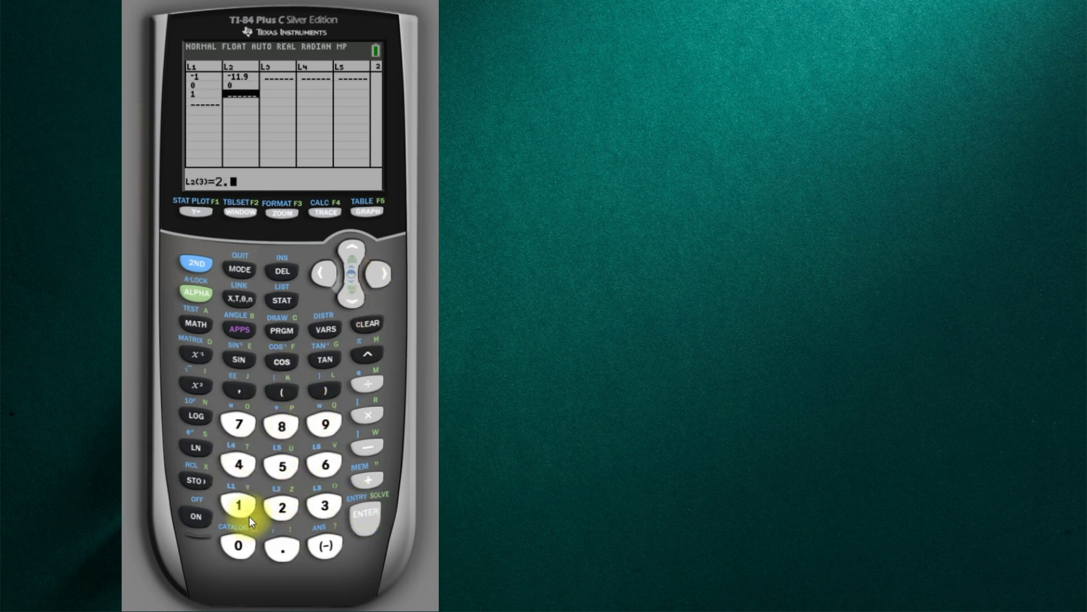
pyautogui.click(239, 505)
pyautogui.click(364, 526)
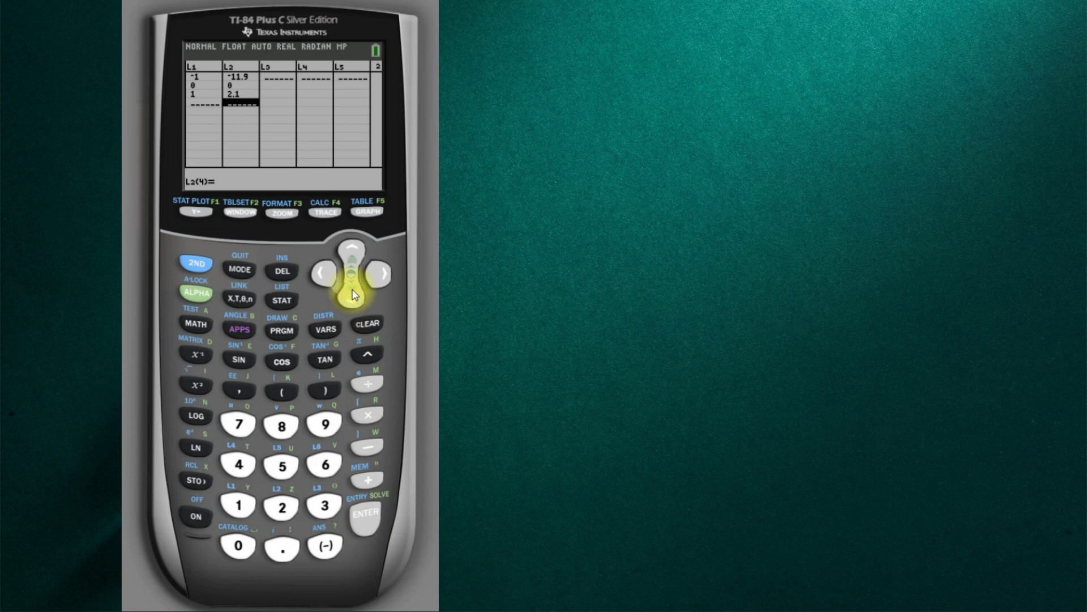
# Enter the fourth data point (2, -5.6) and bring up the STAT CALC menu.
pyautogui.click(352, 288)
pyautogui.click(343, 289)
pyautogui.click(282, 507)
pyautogui.click(363, 520)
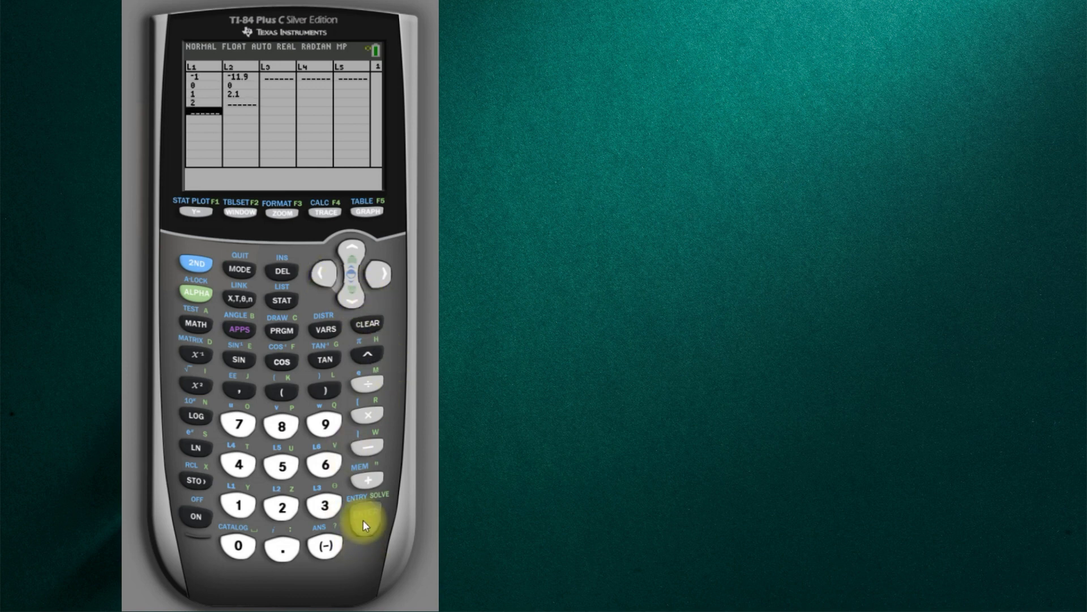
pyautogui.click(379, 274)
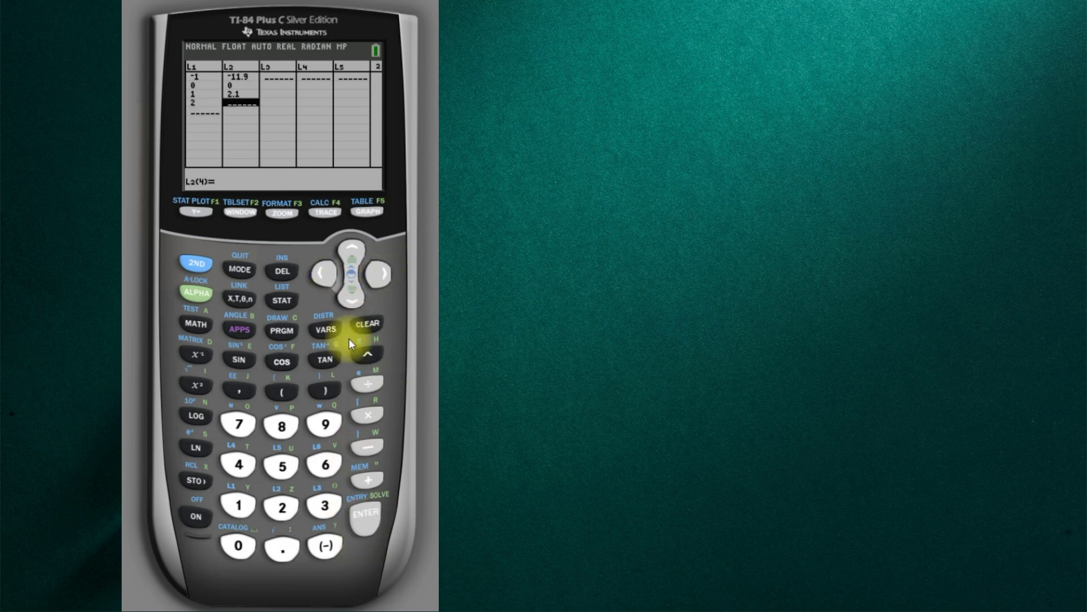
pyautogui.click(324, 547)
pyautogui.click(284, 470)
pyautogui.click(282, 545)
pyautogui.click(316, 474)
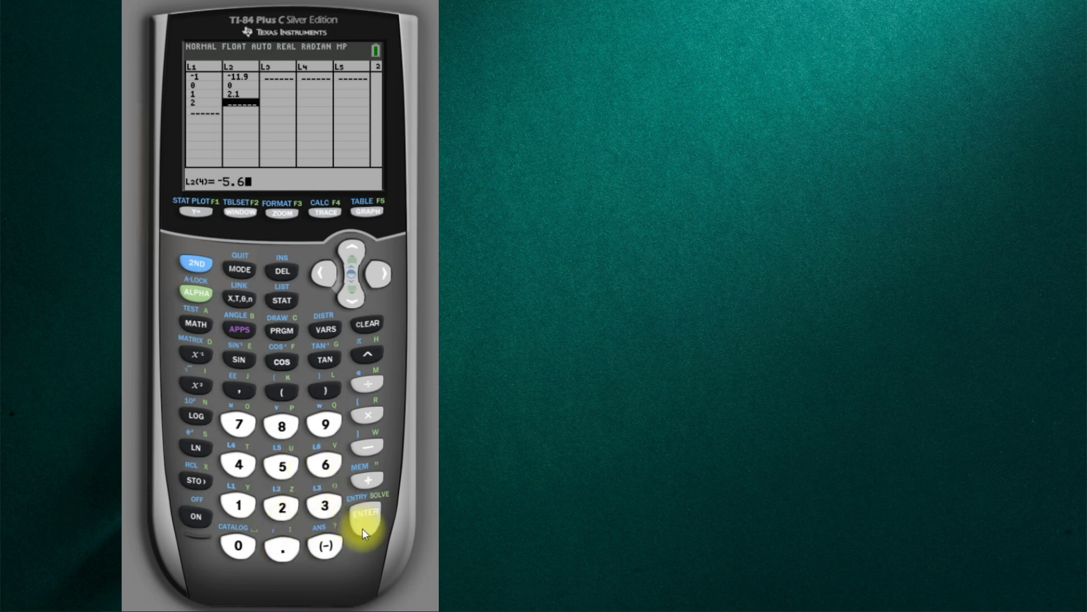
pyautogui.click(367, 520)
pyautogui.click(283, 300)
pyautogui.click(385, 276)
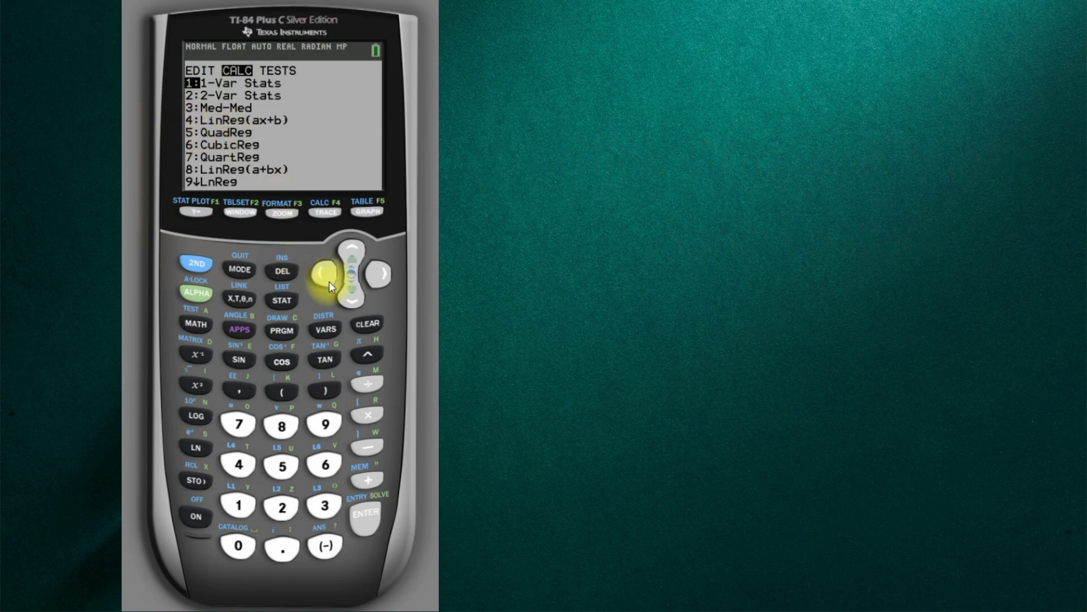
# Choose 5:QuadReg and keep Xlist L1 and Ylist L2.
pyautogui.click(351, 295)
pyautogui.click(352, 295)
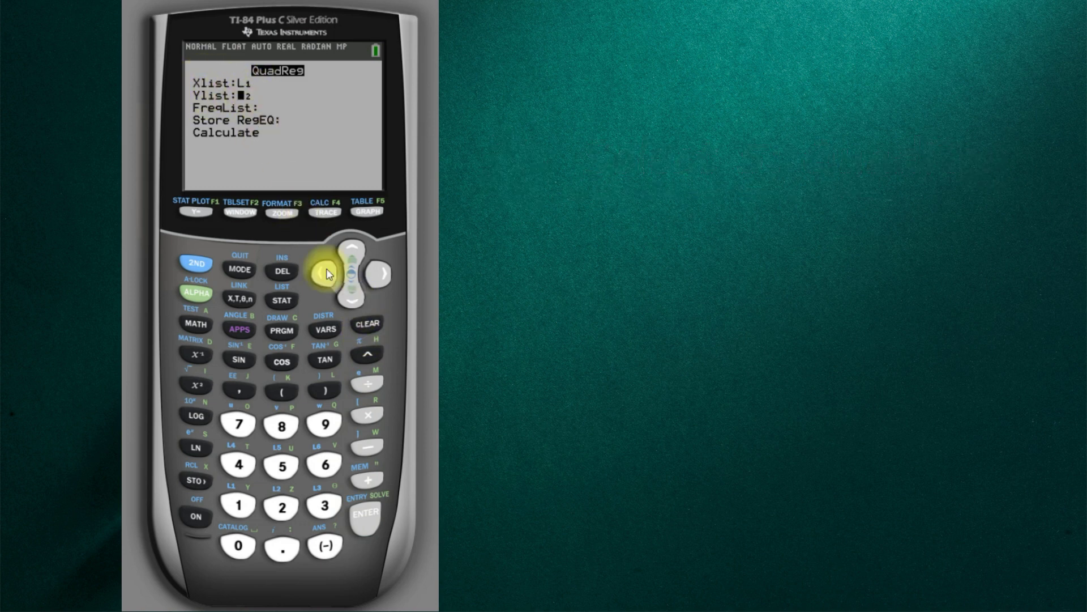
pyautogui.click(345, 292)
pyautogui.click(347, 292)
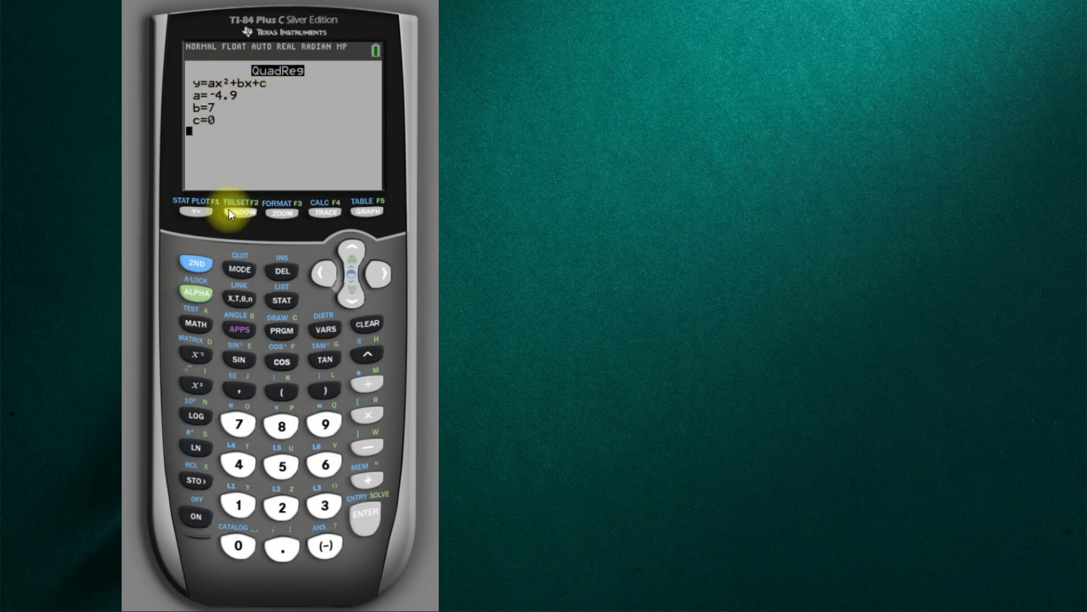
# Calculate QuadReg (a=-4.9, b=7, c=0) and show Y1=-4.9X²+7X in Y=.
pyautogui.click(198, 211)
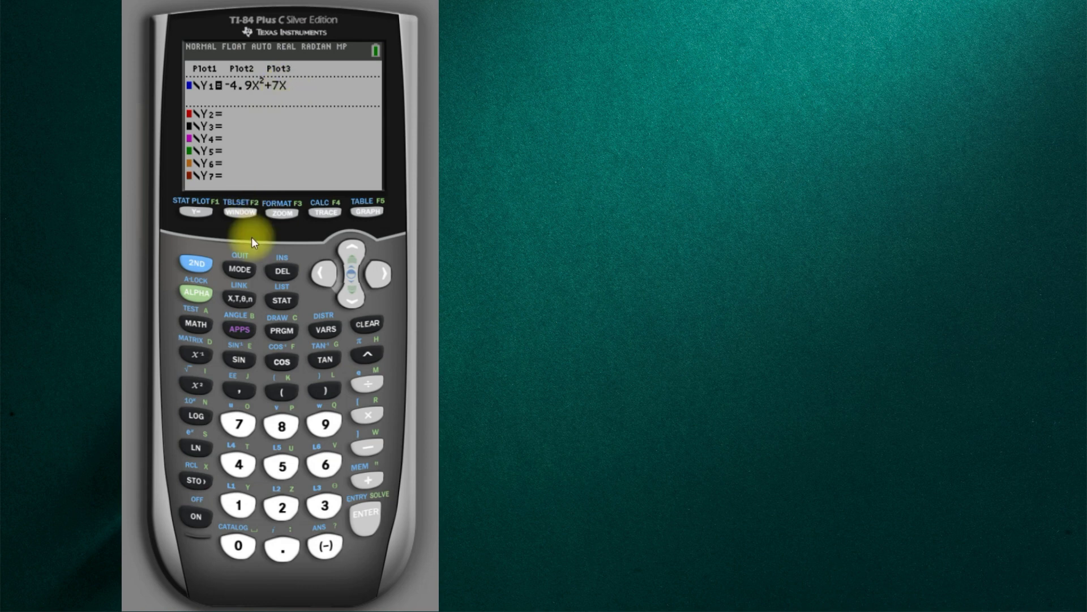
# Check the Y1 table of values, then graph the parabola Y1=-4.9X²+7X.
pyautogui.click(196, 264)
pyautogui.click(370, 214)
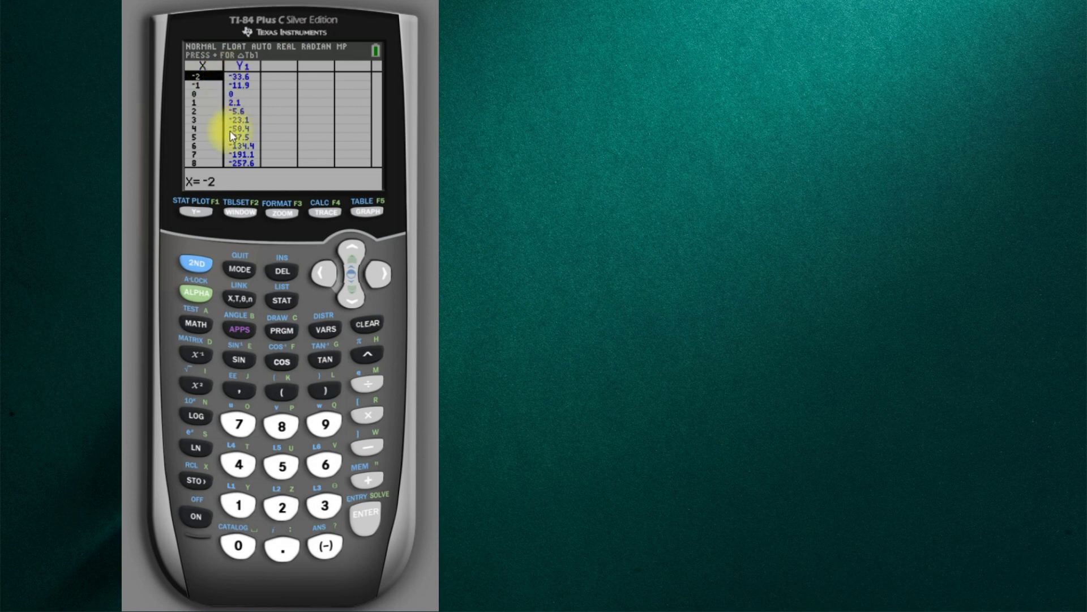
pyautogui.click(195, 212)
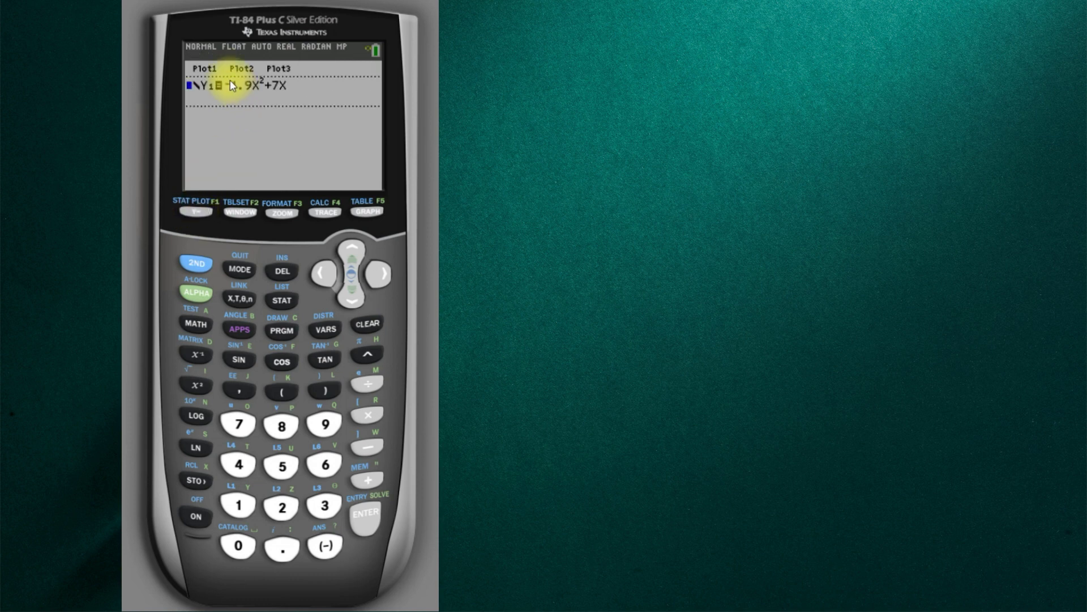
pyautogui.click(367, 213)
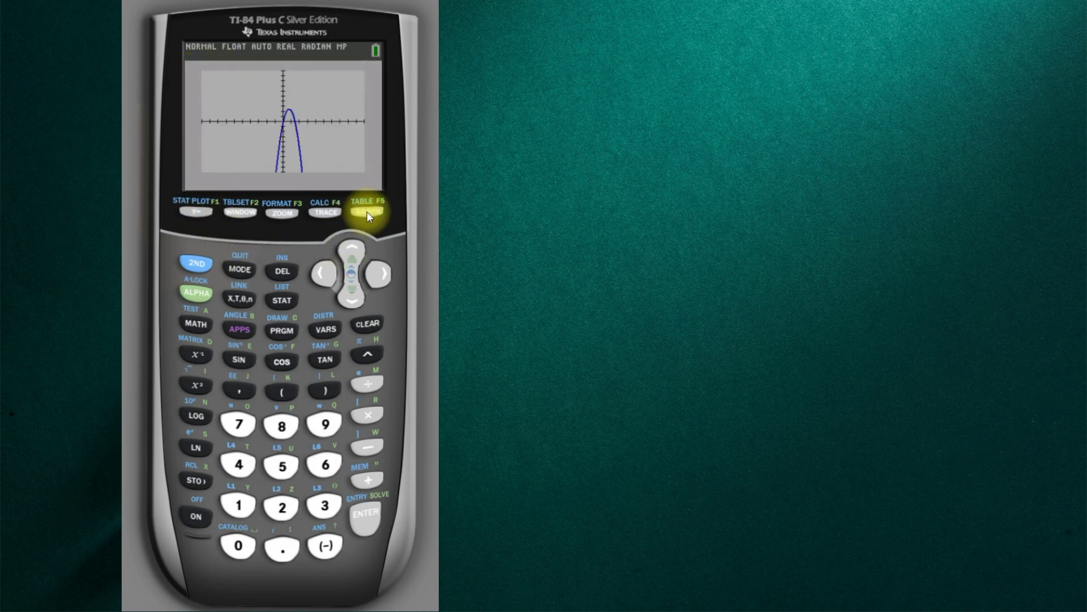